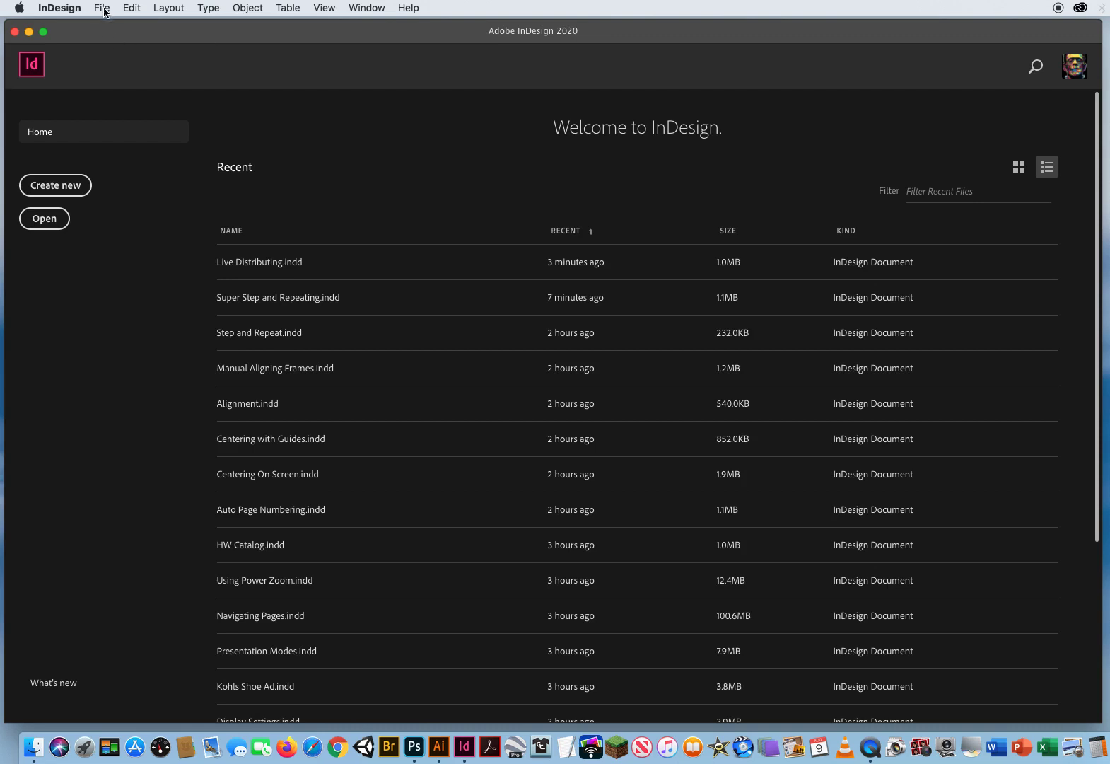
Step: Open the document Multiple Spacing Distributes.indd from the 12 Corner Distributes folder inside ID CH.3 Workflow Shortcuts
click(104, 12)
click(111, 40)
click(642, 123)
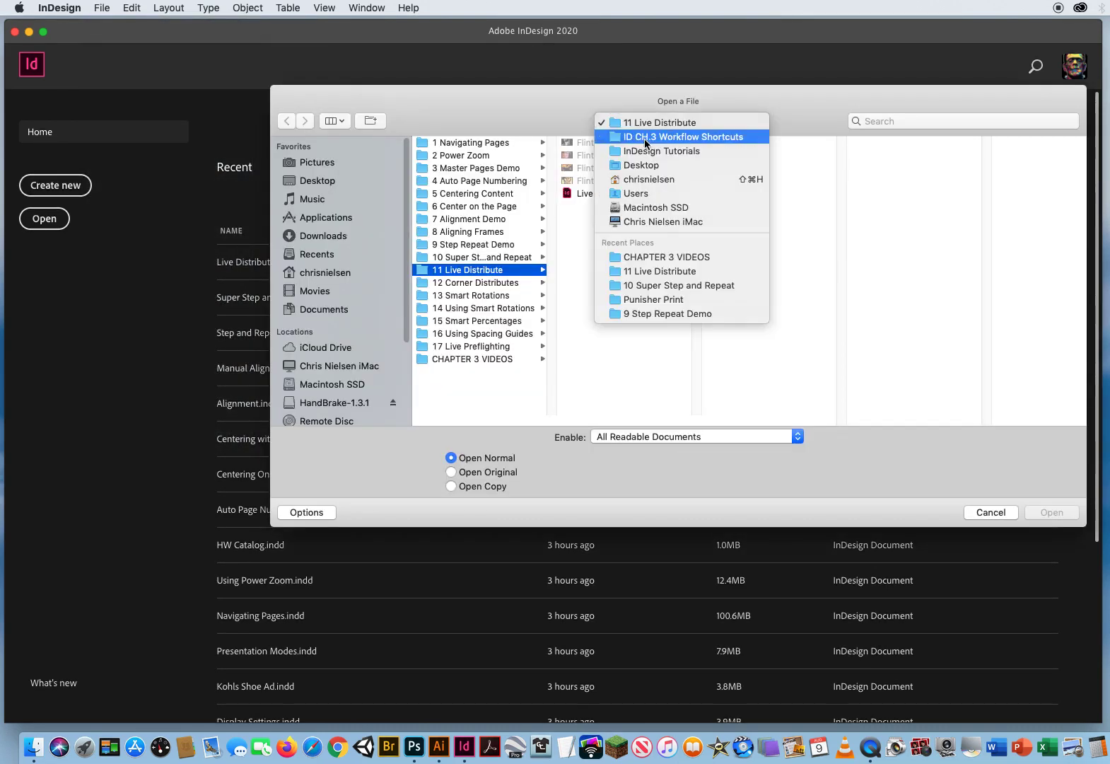
click(657, 135)
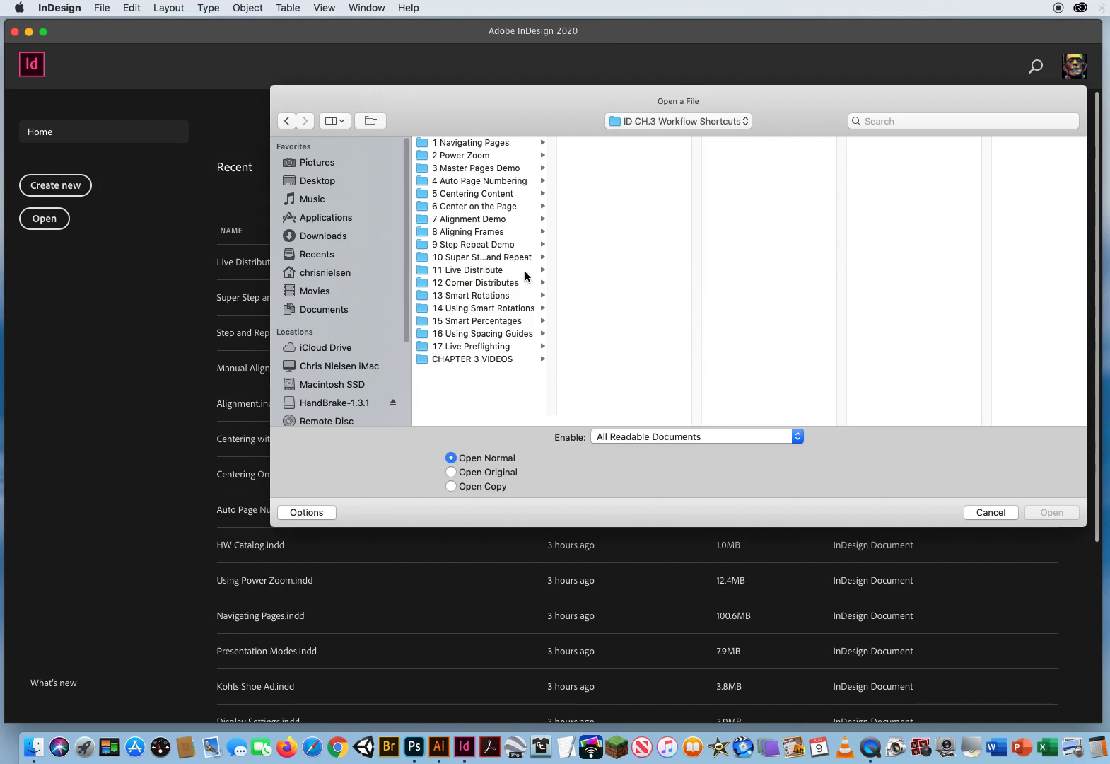
click(465, 284)
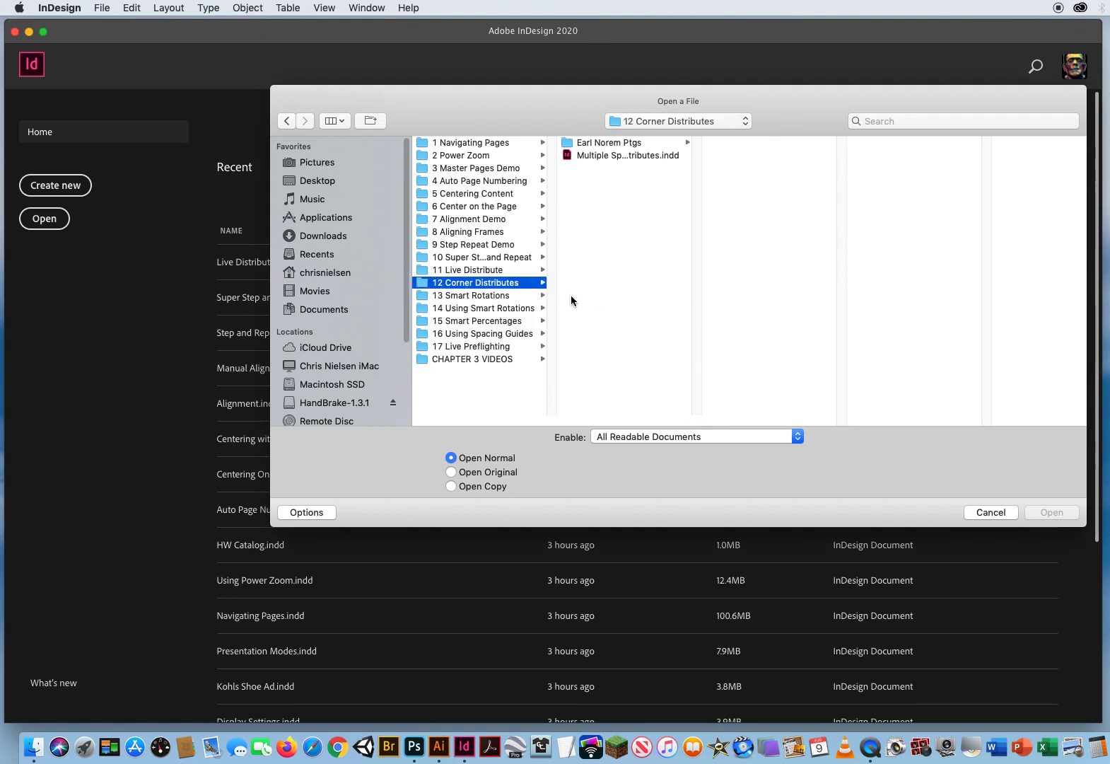
click(618, 155)
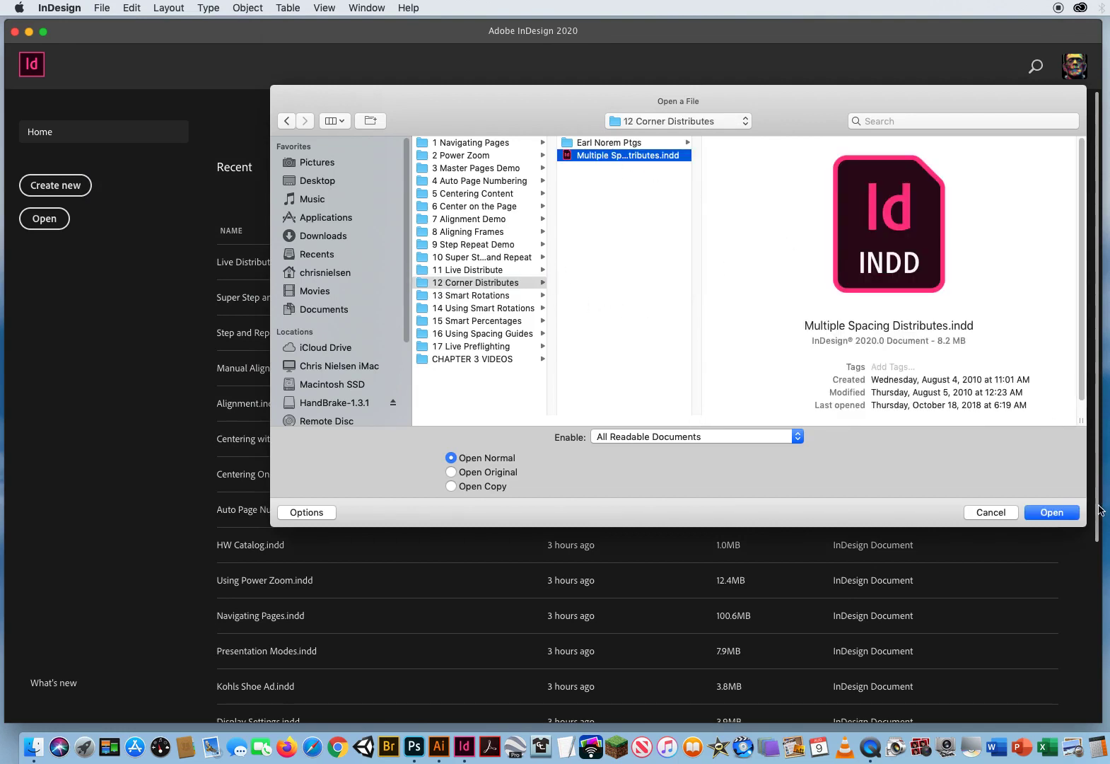
click(1058, 515)
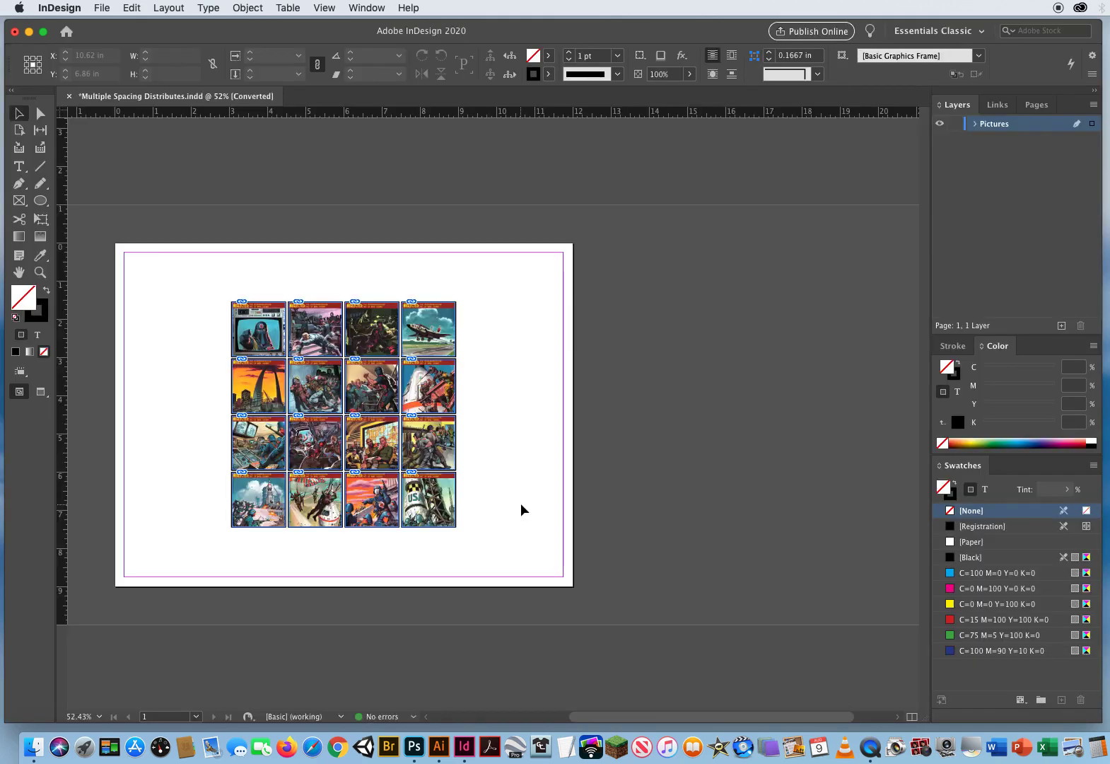
Step: Magnify the page to 75% and hide guides and frame edges with the Preview screen mode, ending with the Selection tool
click(40, 272)
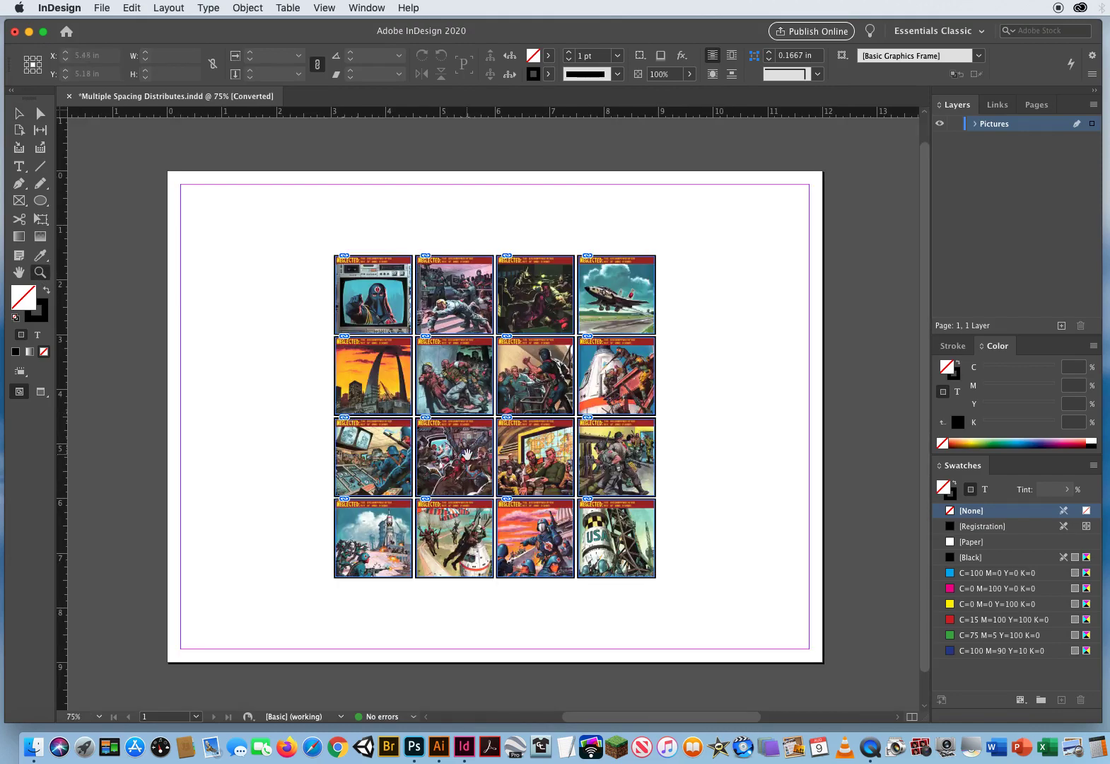
click(470, 447)
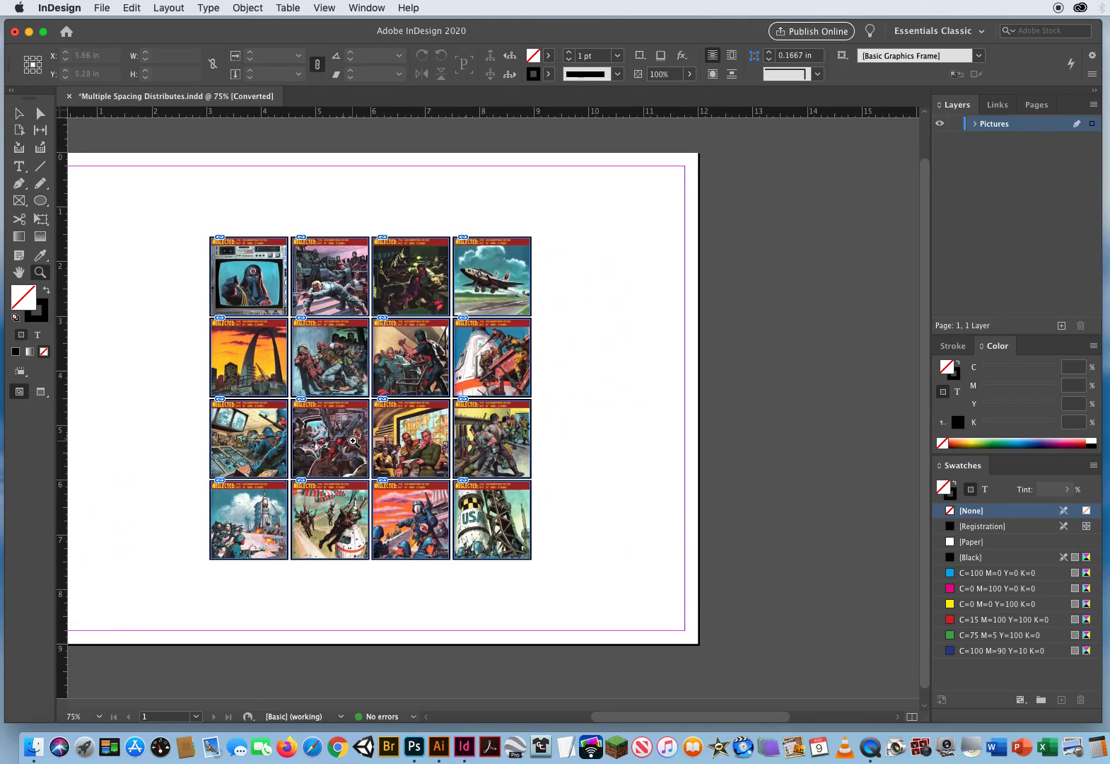
key(w)
click(21, 114)
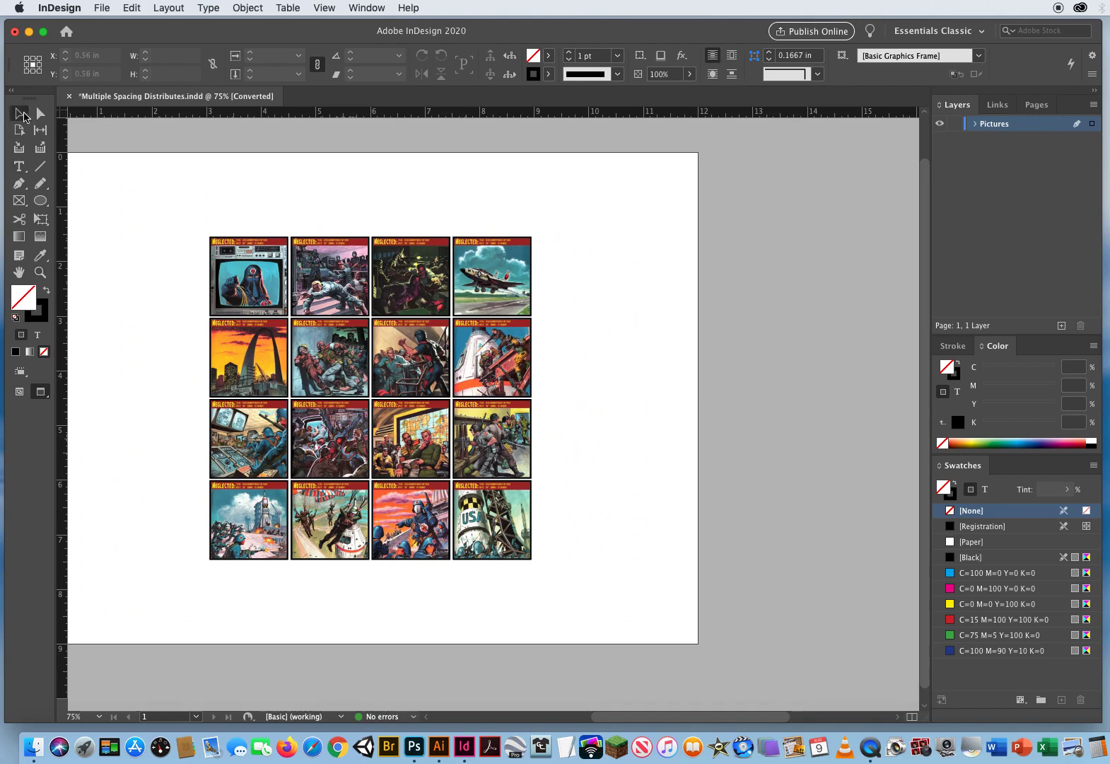
Step: Select all sixteen picture frames and move the grid near the page's upper-left corner, centred at about X 3.71 in, Y 3.60 in
scroll(149, 361, left, 3)
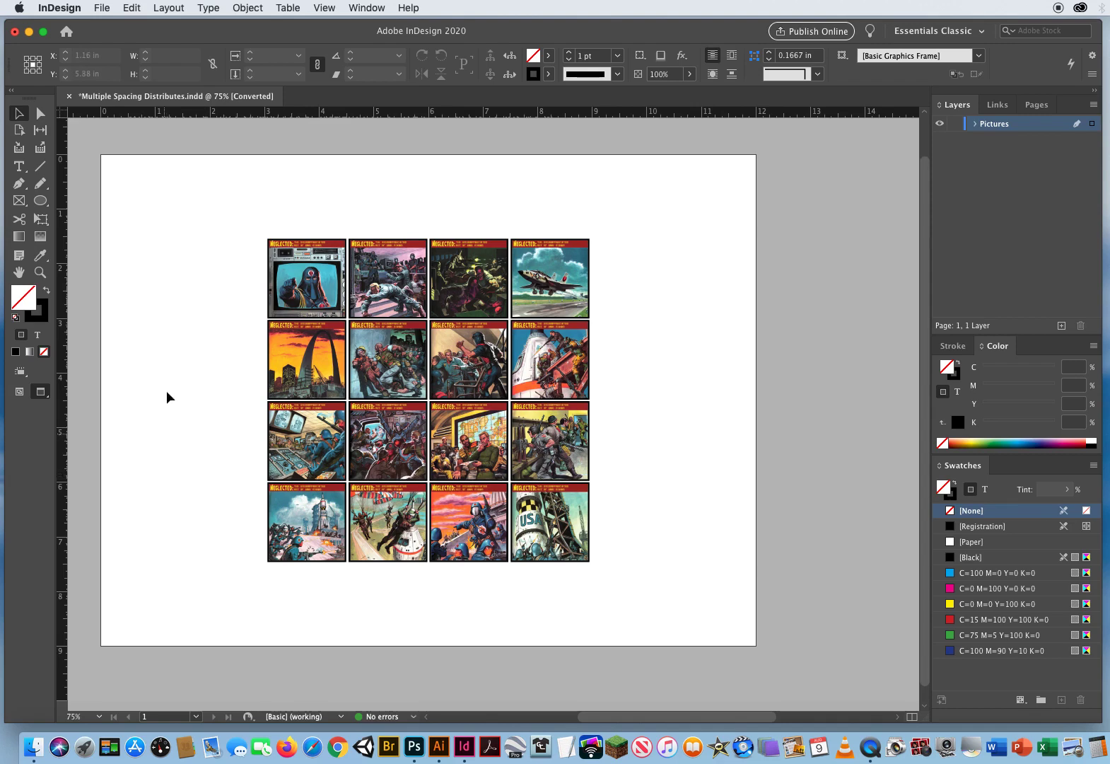
drag(238, 205, 639, 601)
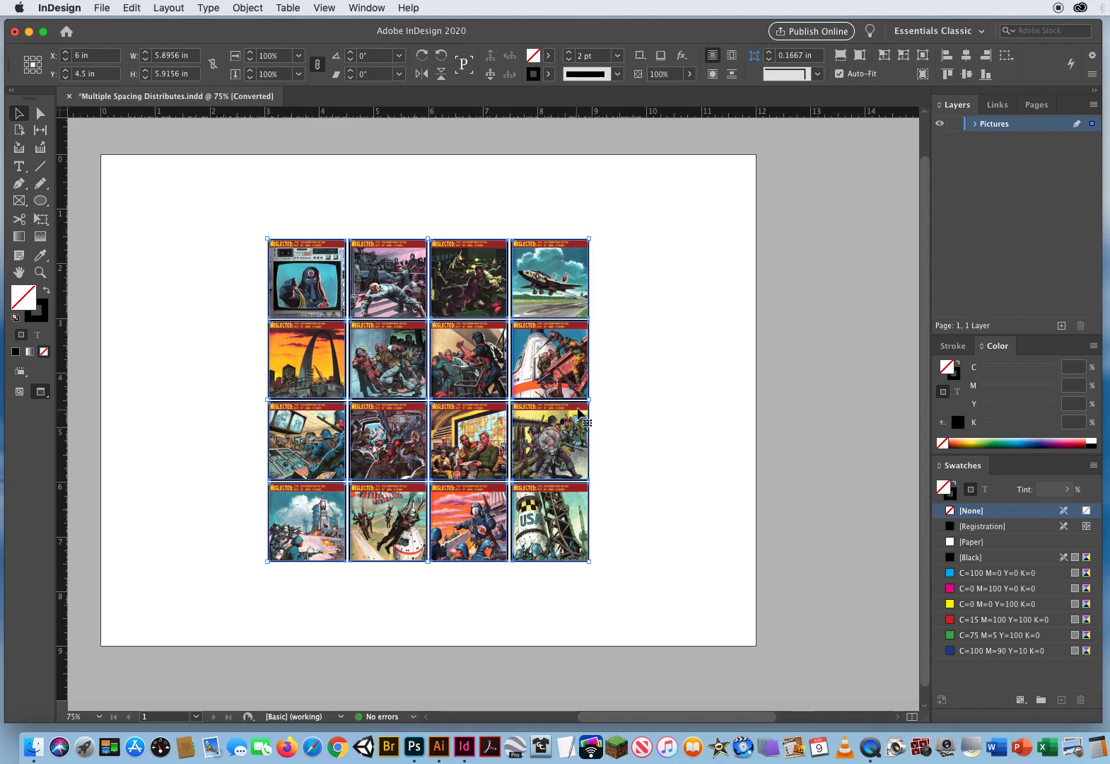
drag(578, 419, 452, 369)
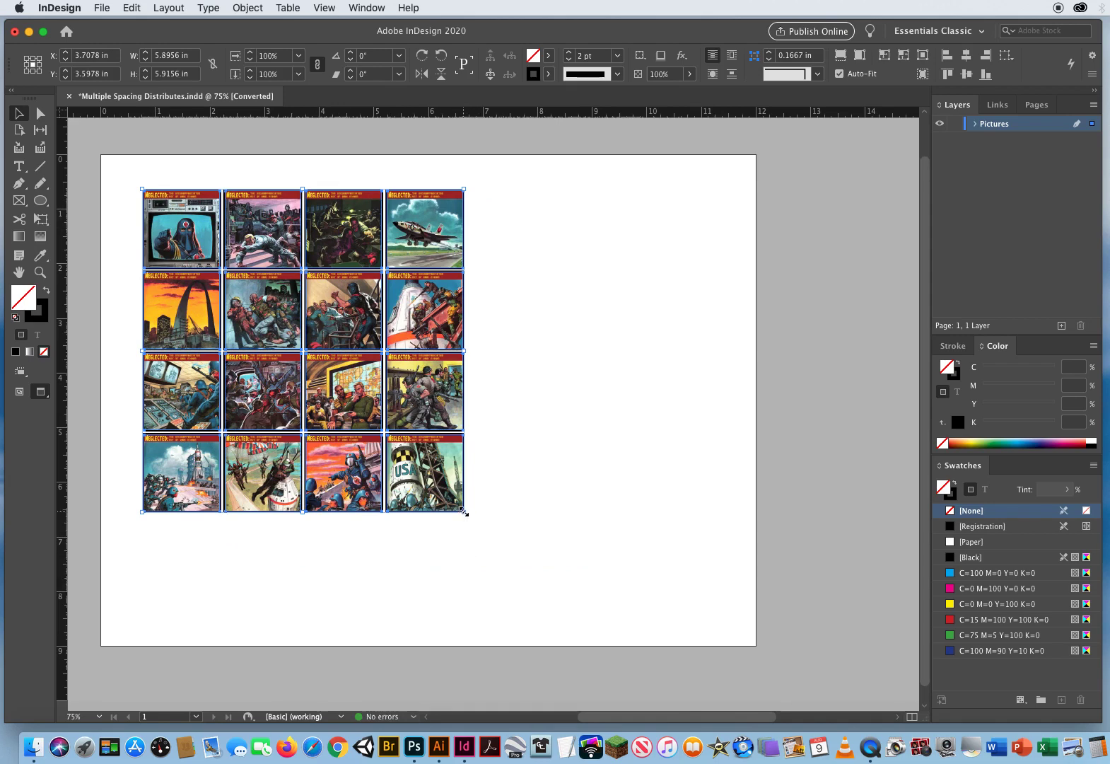
Step: Try enlarging the picture frames themselves so the grid is about 8.92 by 8.18 in, and undo the resize
drag(463, 511, 630, 638)
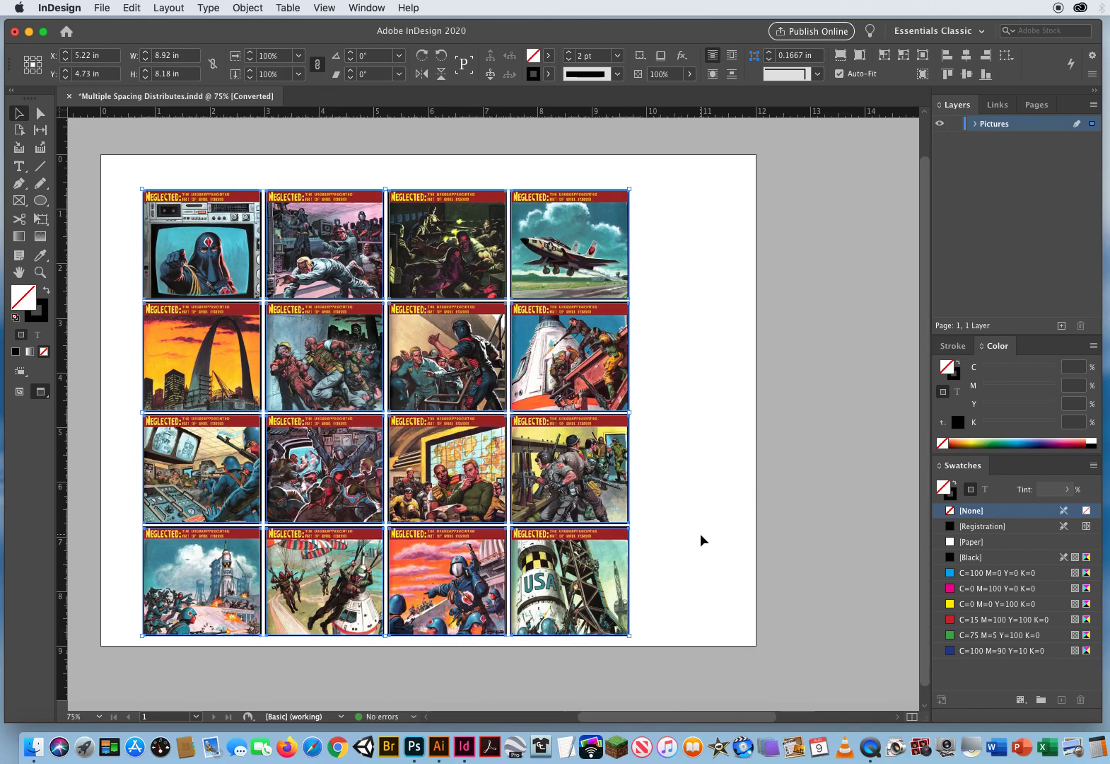
click(131, 8)
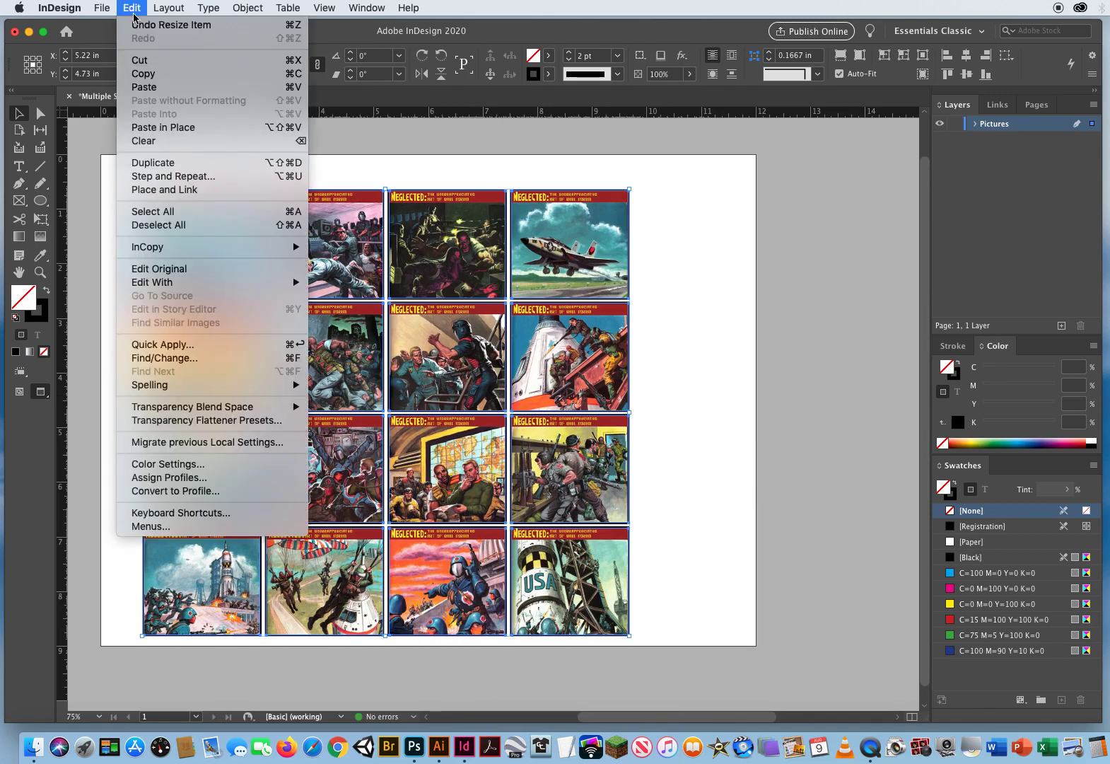
click(139, 26)
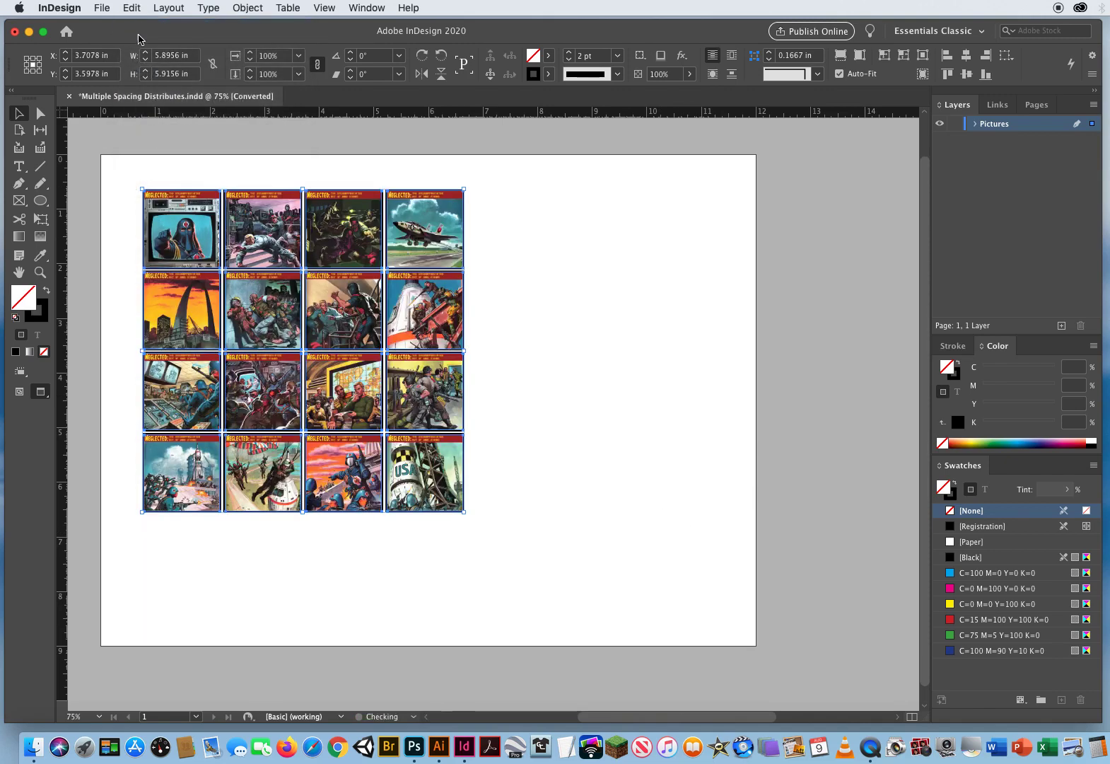
Step: Reselect the sixteen frames and live-distribute them, widening only the gaps until the grid measures about 7.04 by 7.06 in
drag(113, 169, 518, 565)
drag(464, 512, 464, 512)
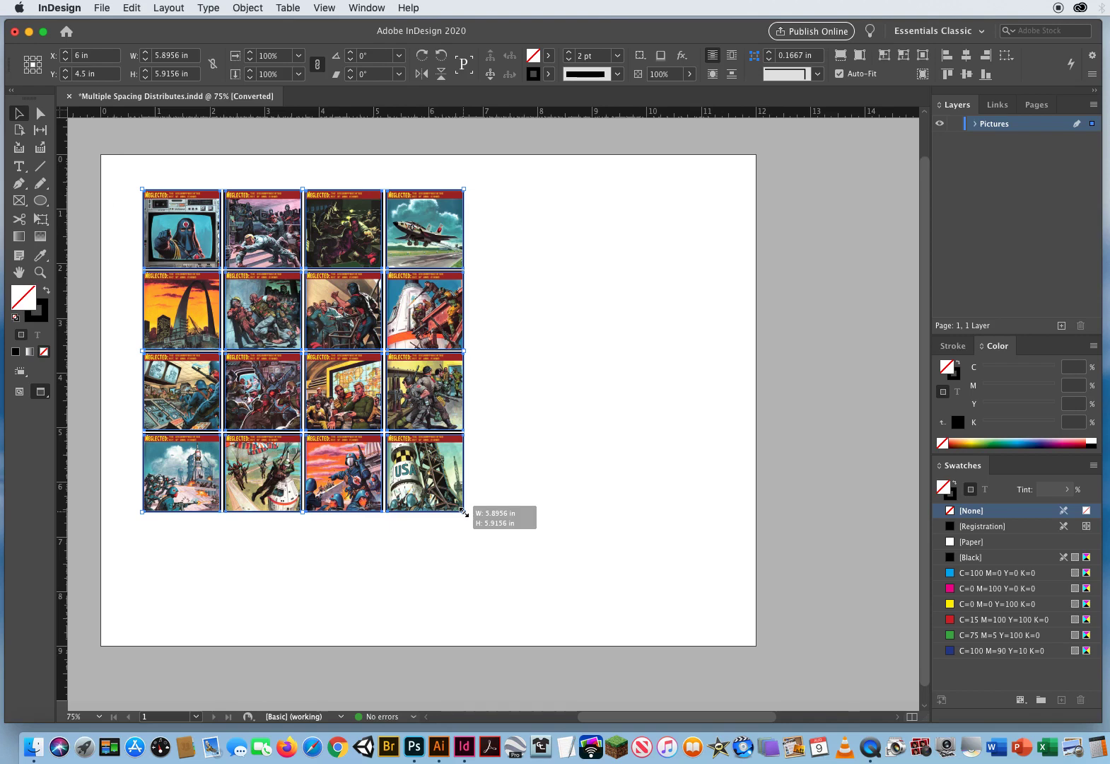
drag(464, 512, 529, 544)
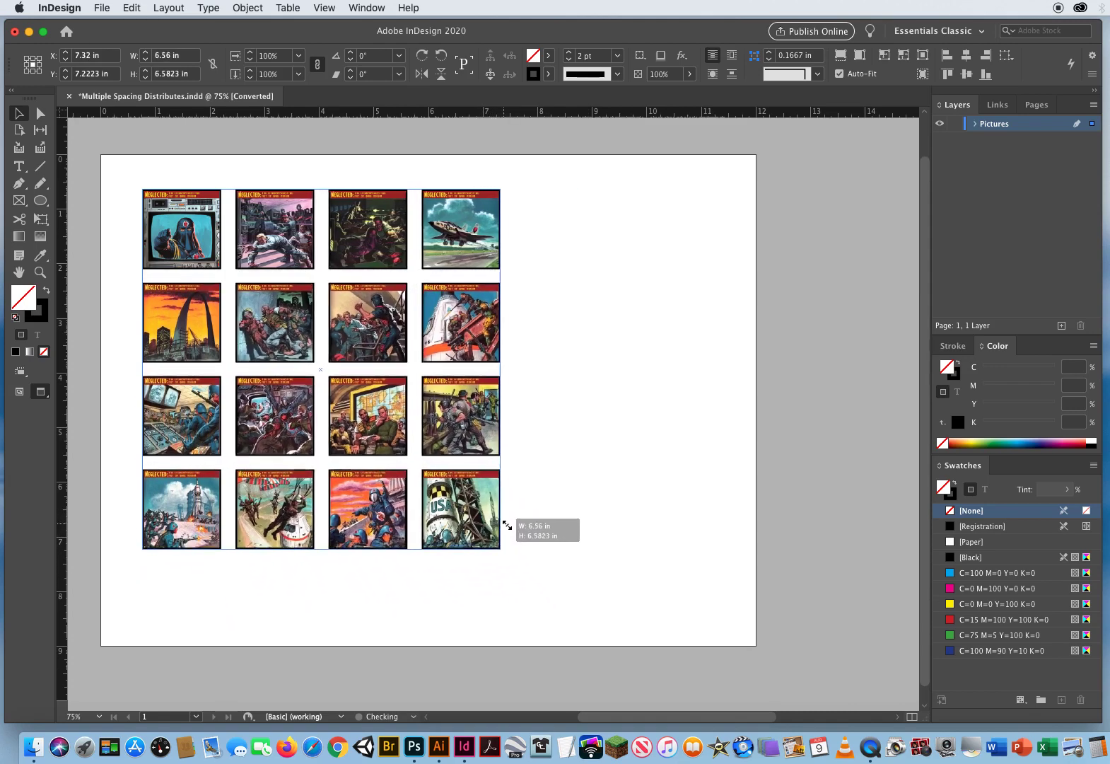
drag(507, 524, 516, 576)
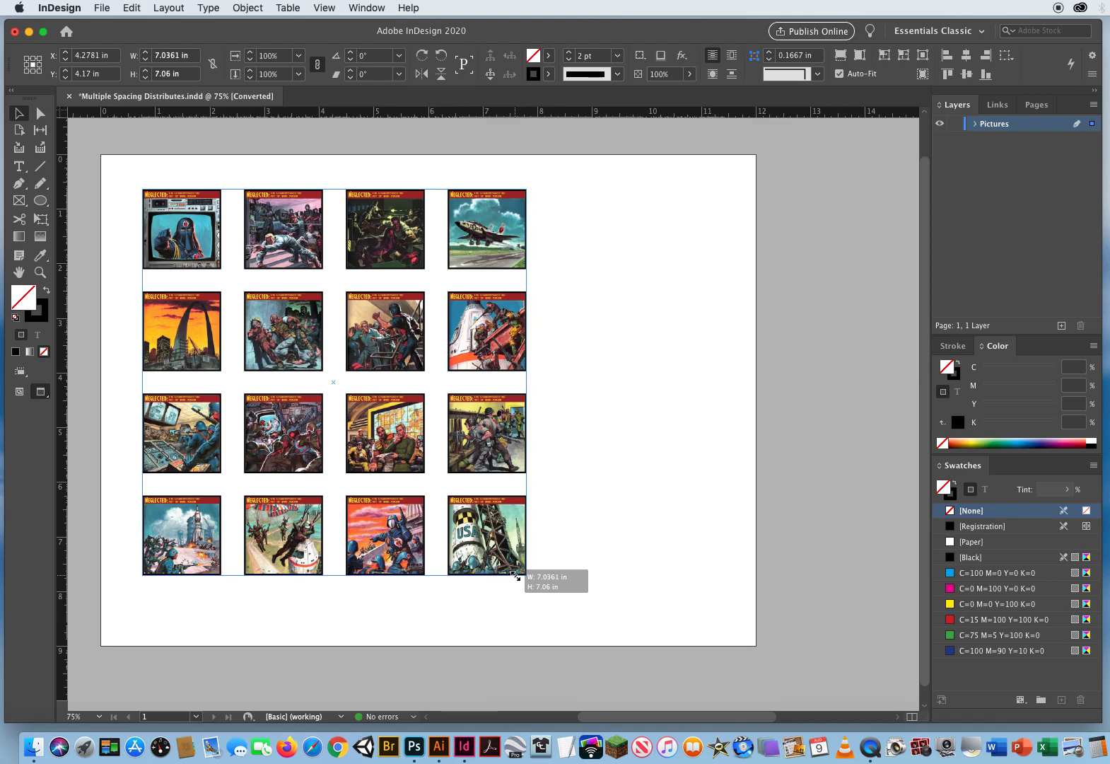
drag(515, 576, 516, 575)
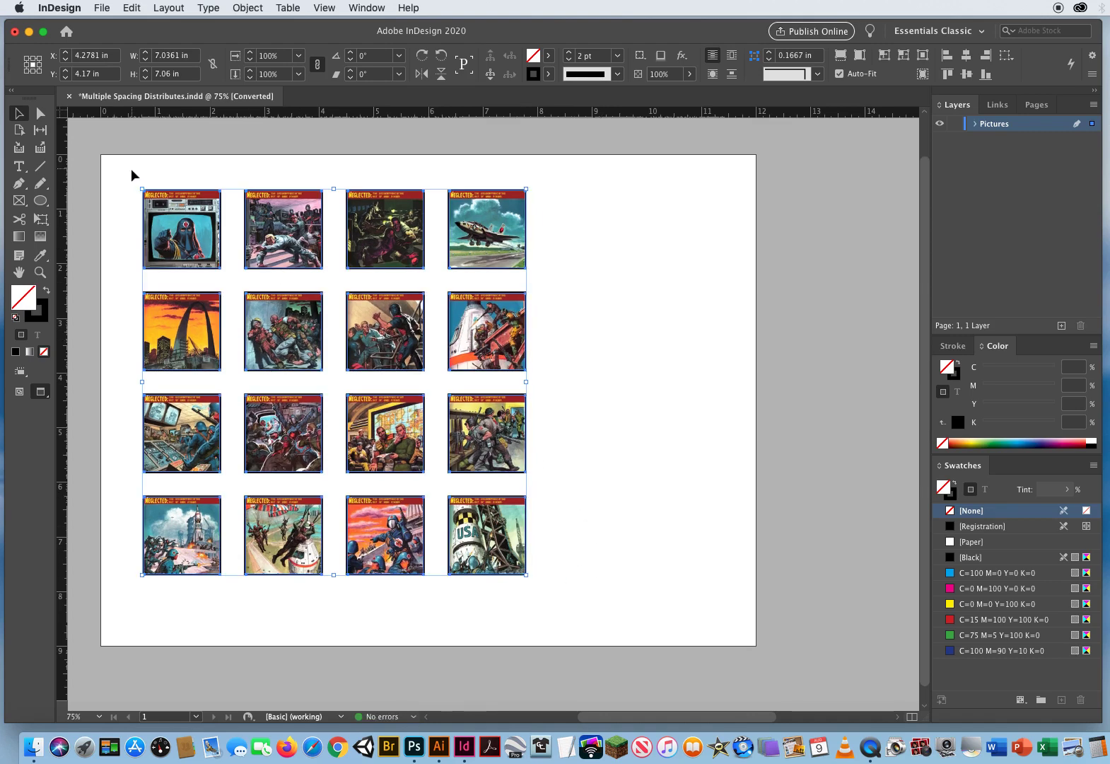
Step: Apply a drop shadow with the default settings to all the picture frames, and deselect them
click(247, 8)
mouse_move(269, 291)
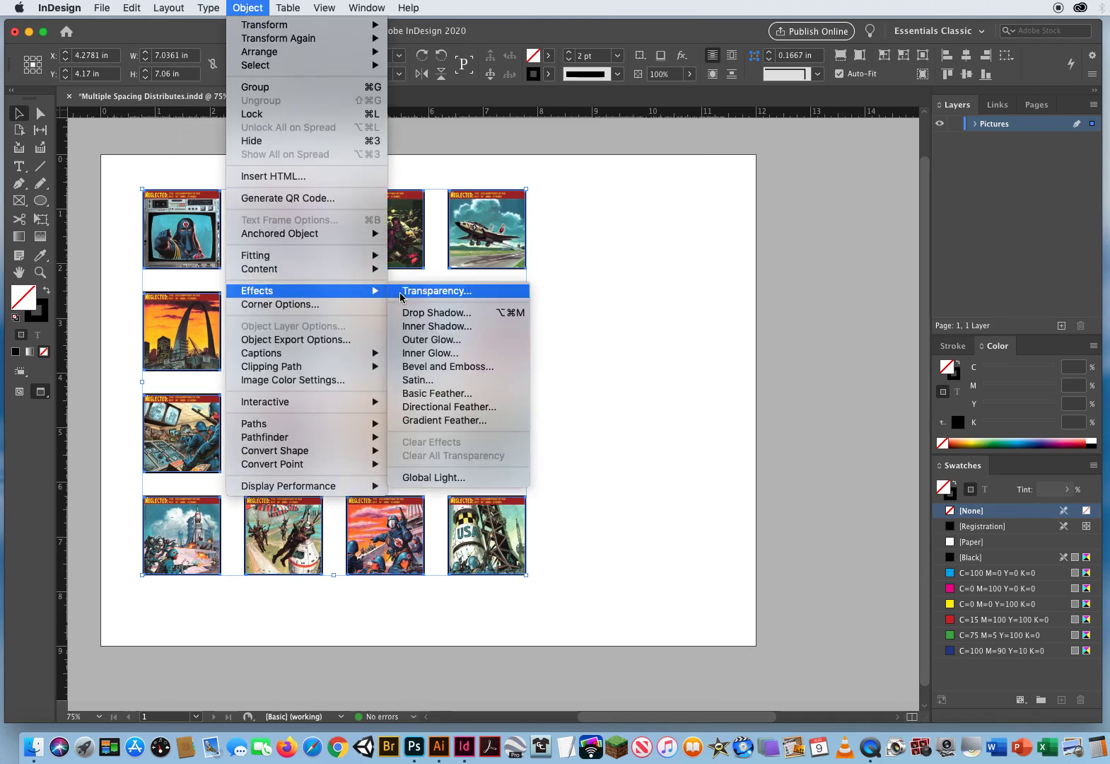
click(438, 312)
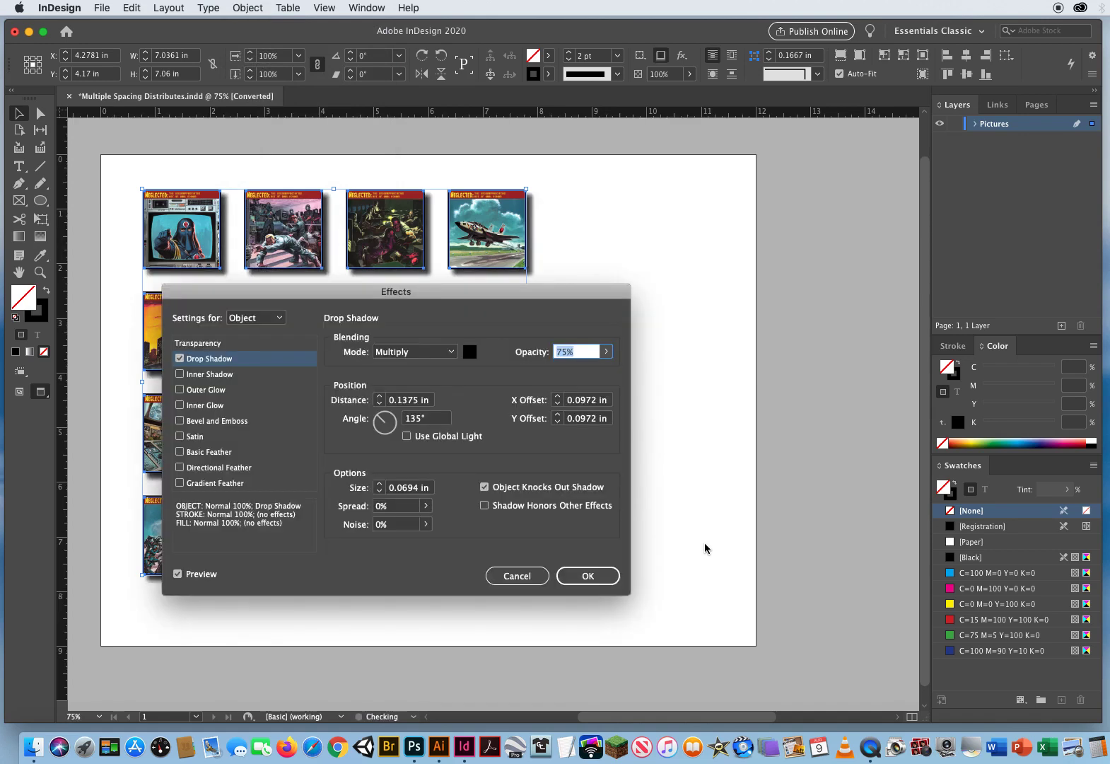
drag(437, 291, 852, 272)
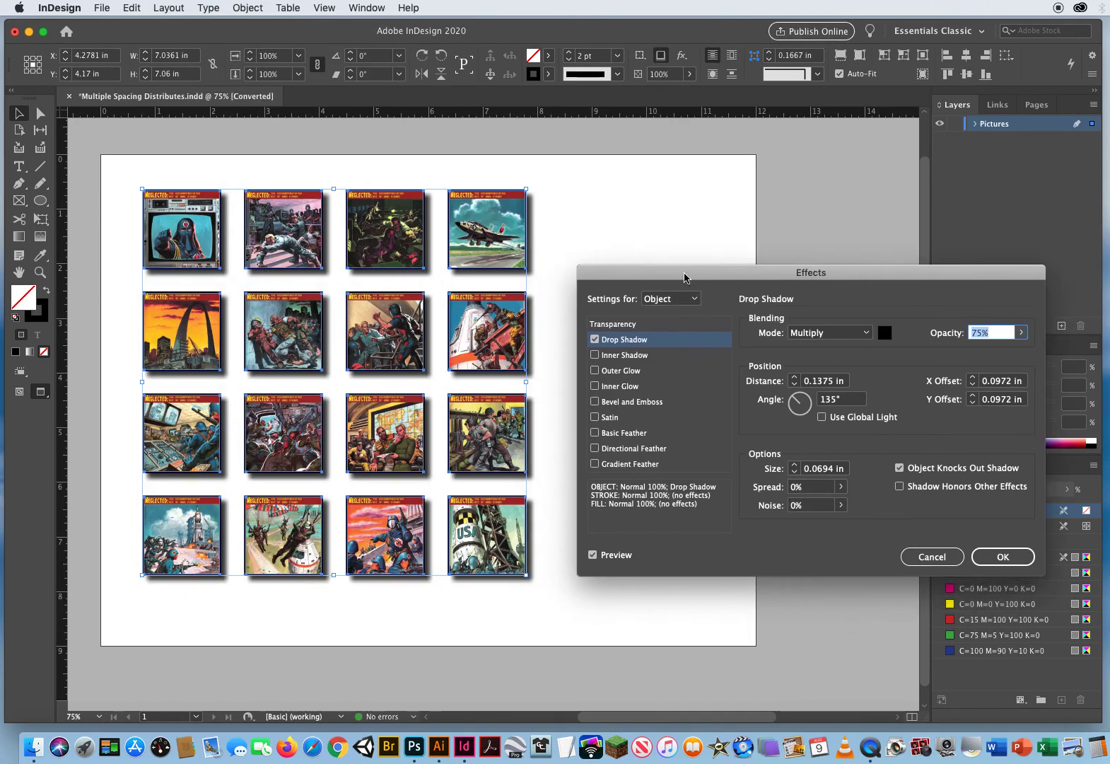
key(Return)
click(622, 416)
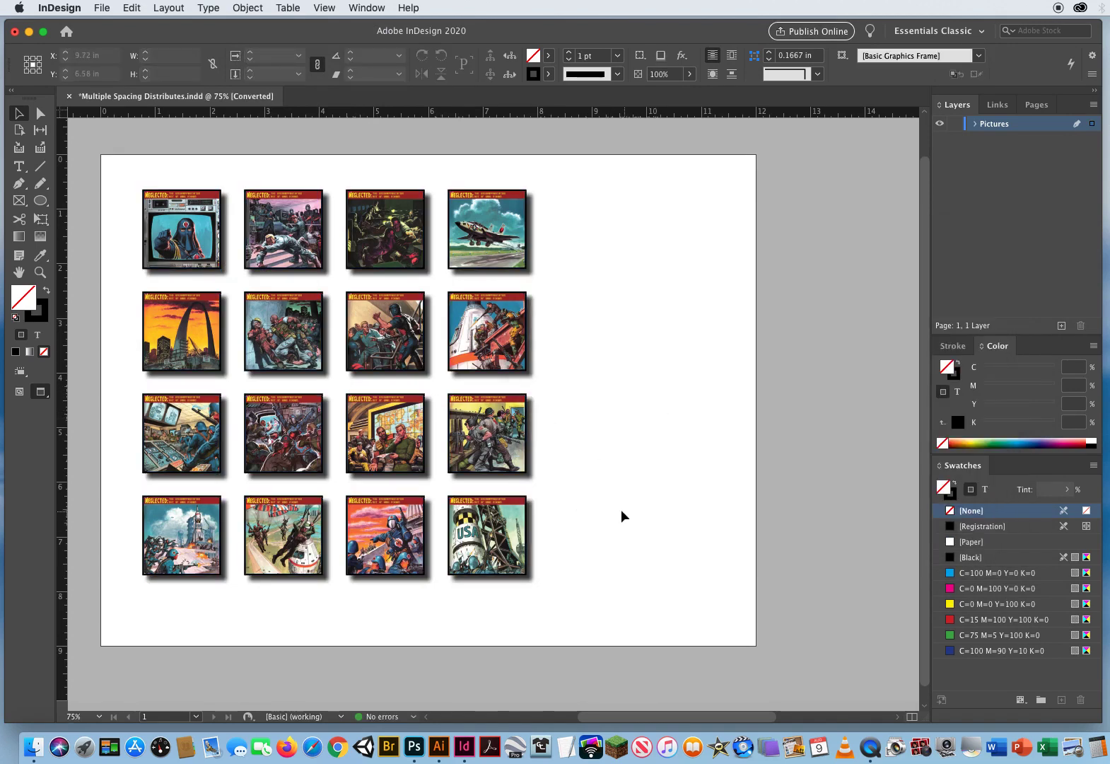
Step: Live-distribute all sixteen shadowed frames closer together, to a grid of about 6.46 by 6.49 in, and deselect them
drag(114, 169, 615, 624)
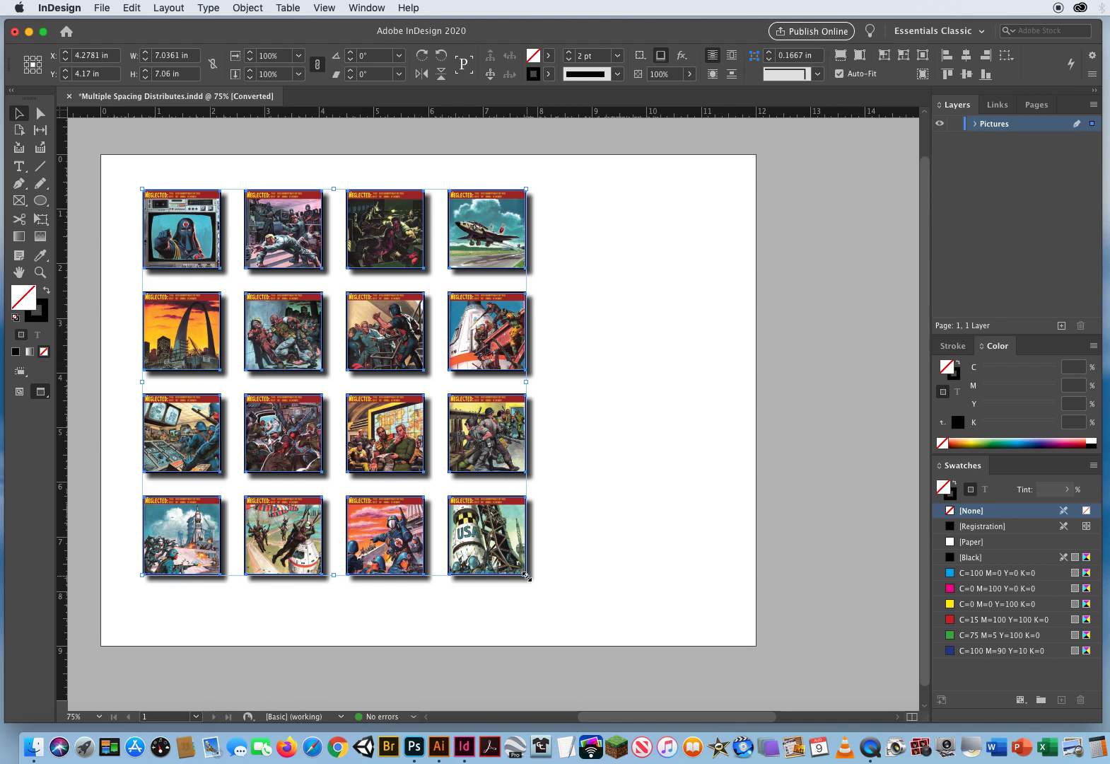
drag(526, 576, 527, 577)
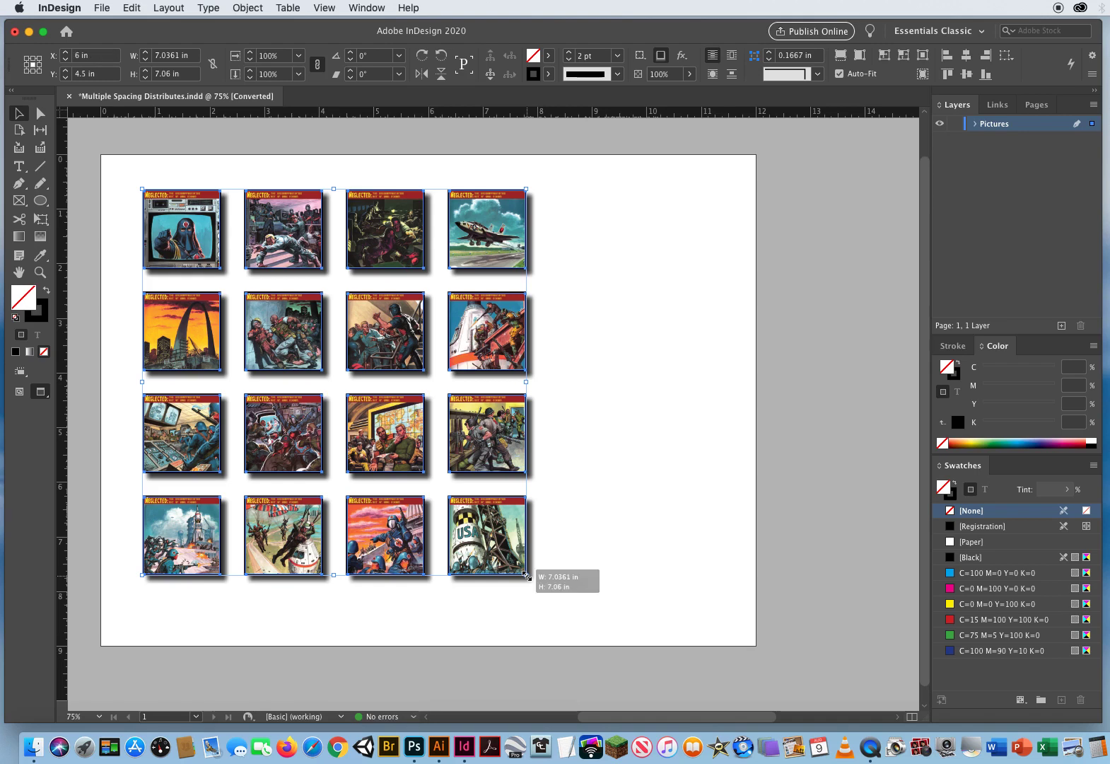
drag(527, 577, 482, 543)
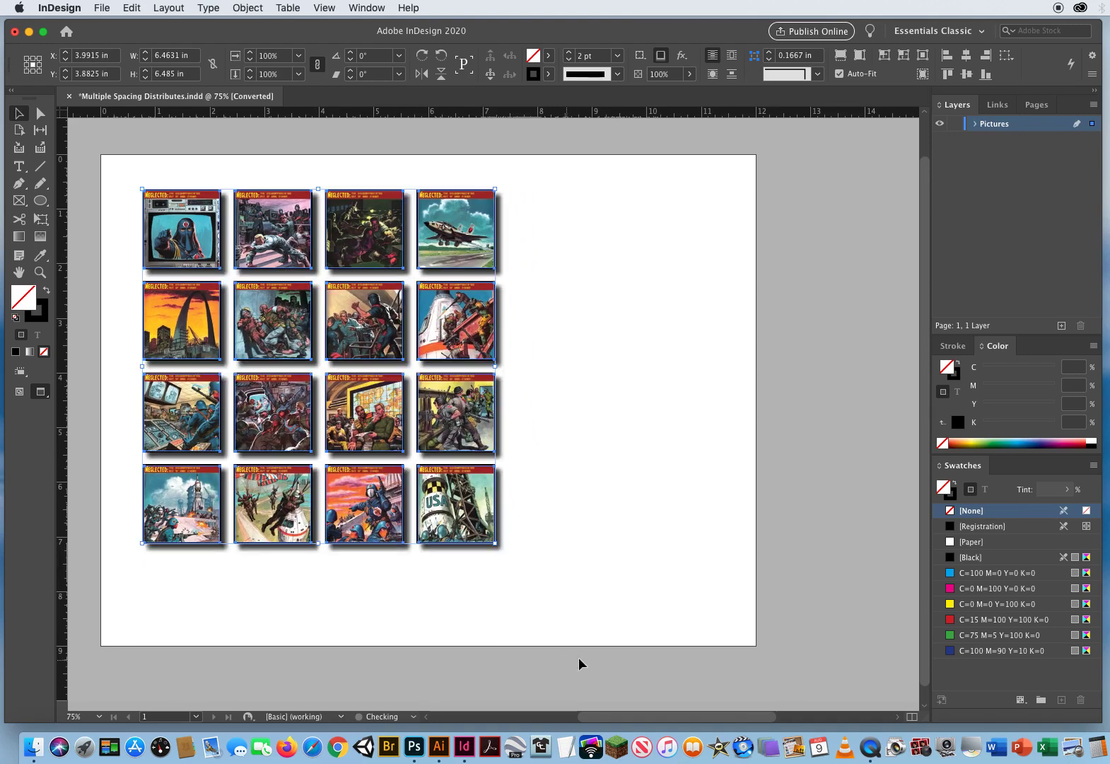
click(588, 309)
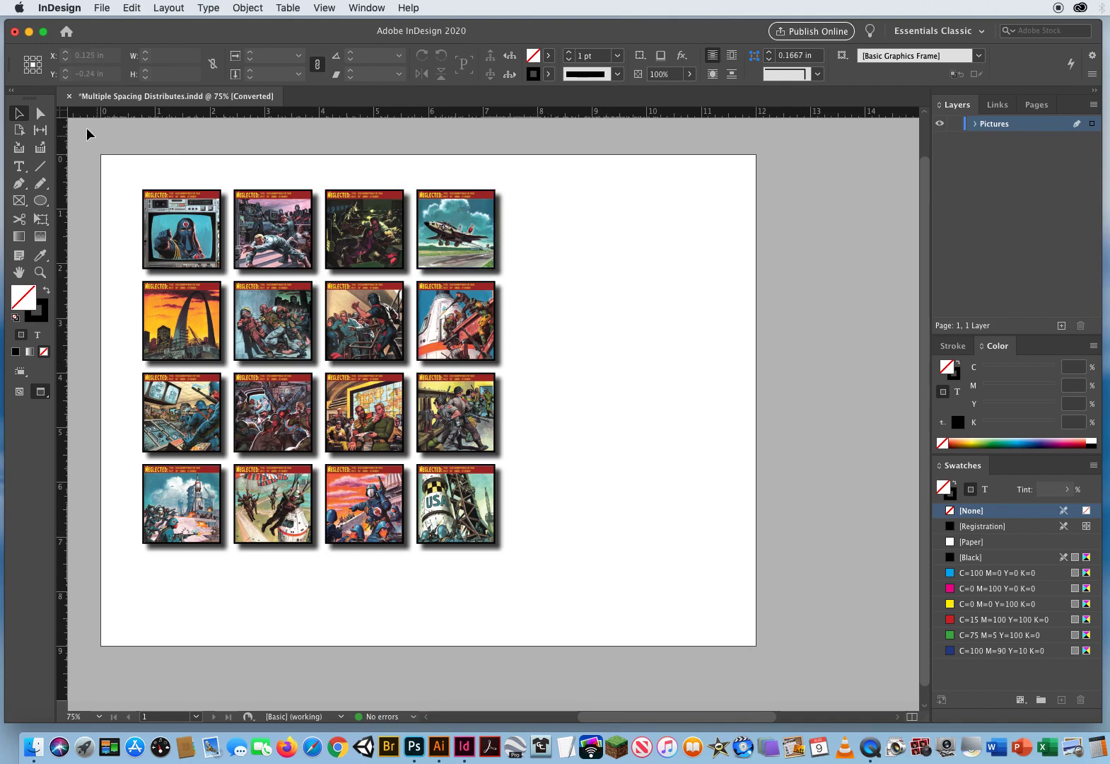
Step: Close the Multiple Spacing Distributes document
click(70, 98)
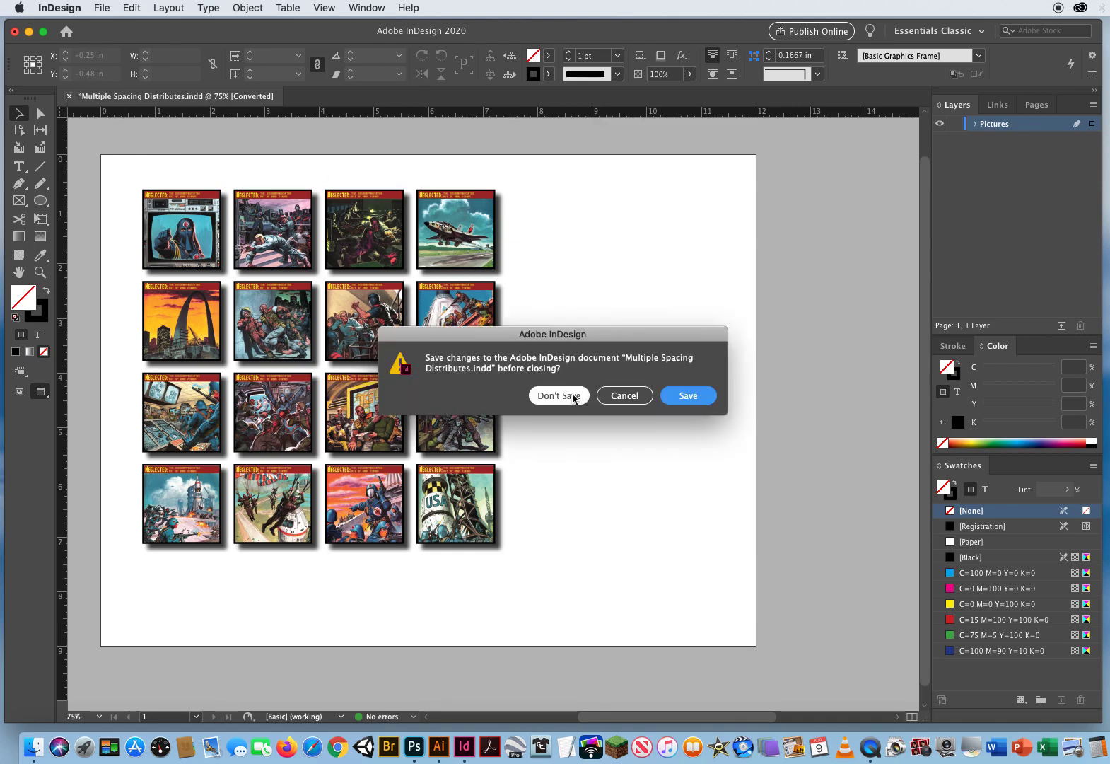